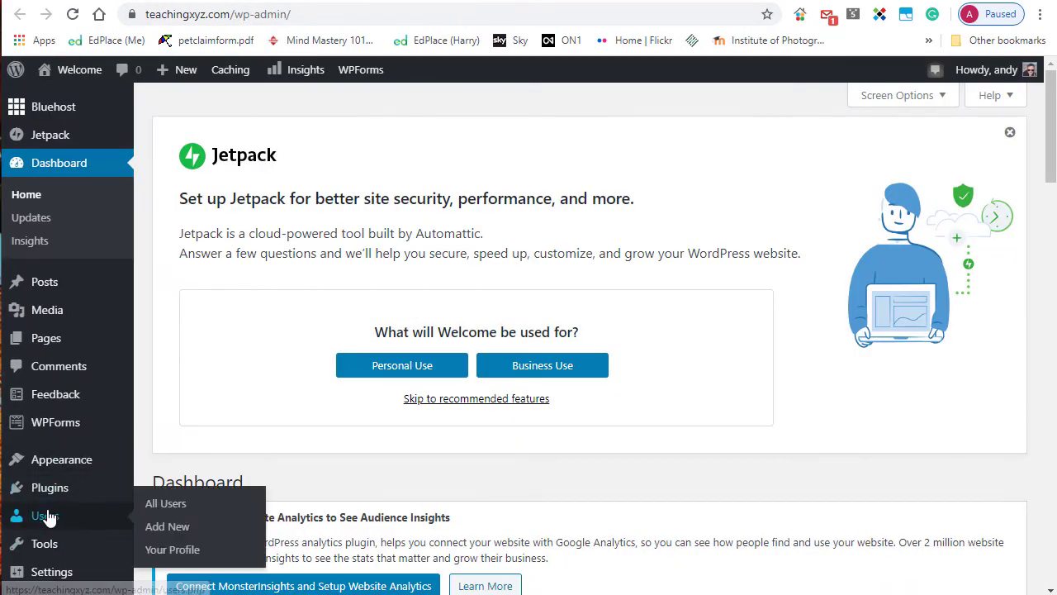
# Step: Open the All Users list and scroll to the single Administrator account row
pyautogui.click(37, 513)
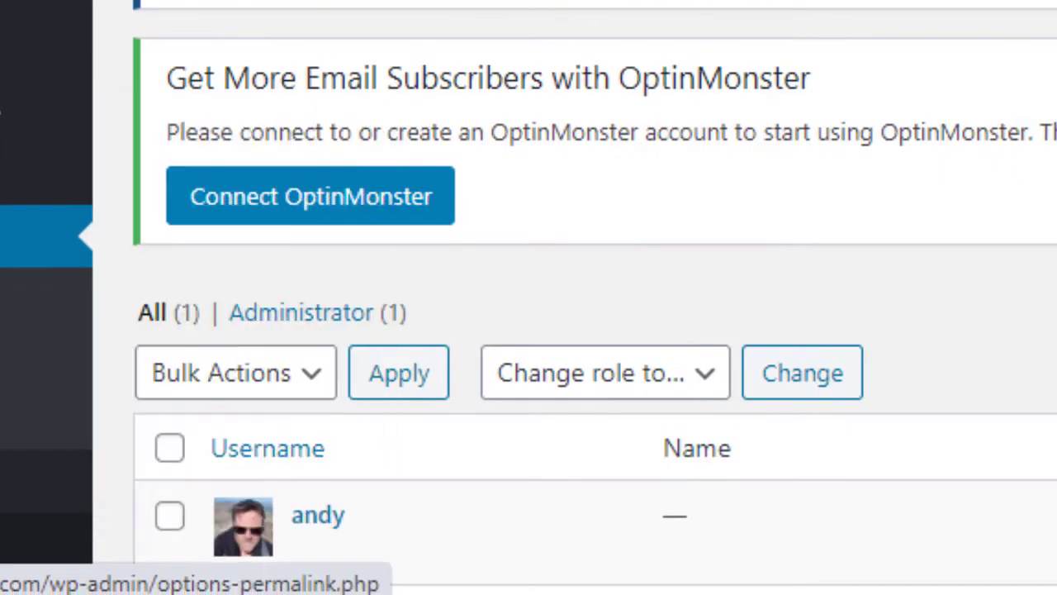
pyautogui.scroll(-3, 529, 298)
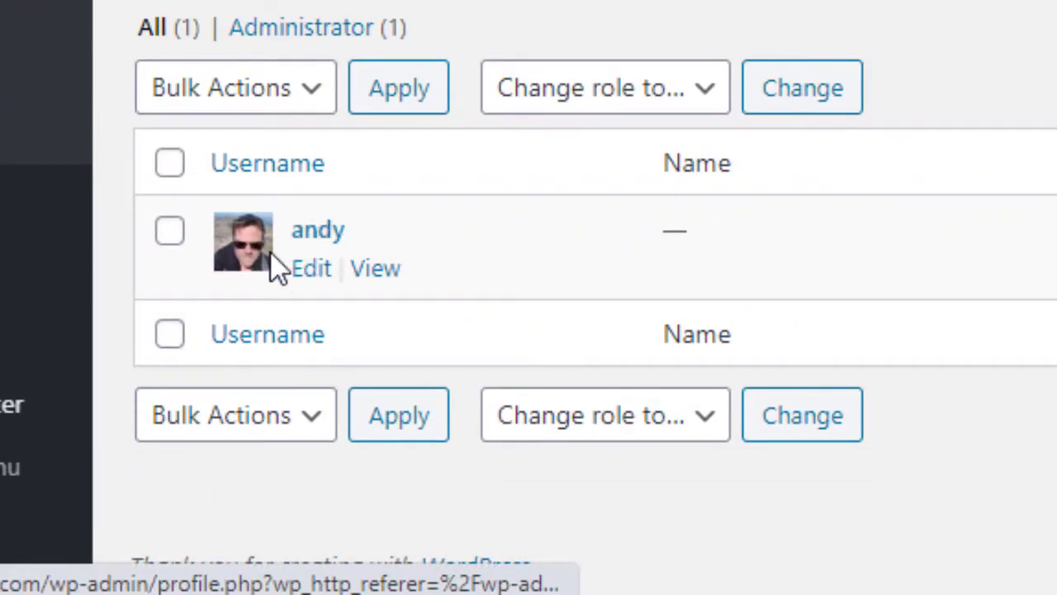
# Step: Open the administrator's profile and generate a new Strong password under Account Management
pyautogui.click(333, 238)
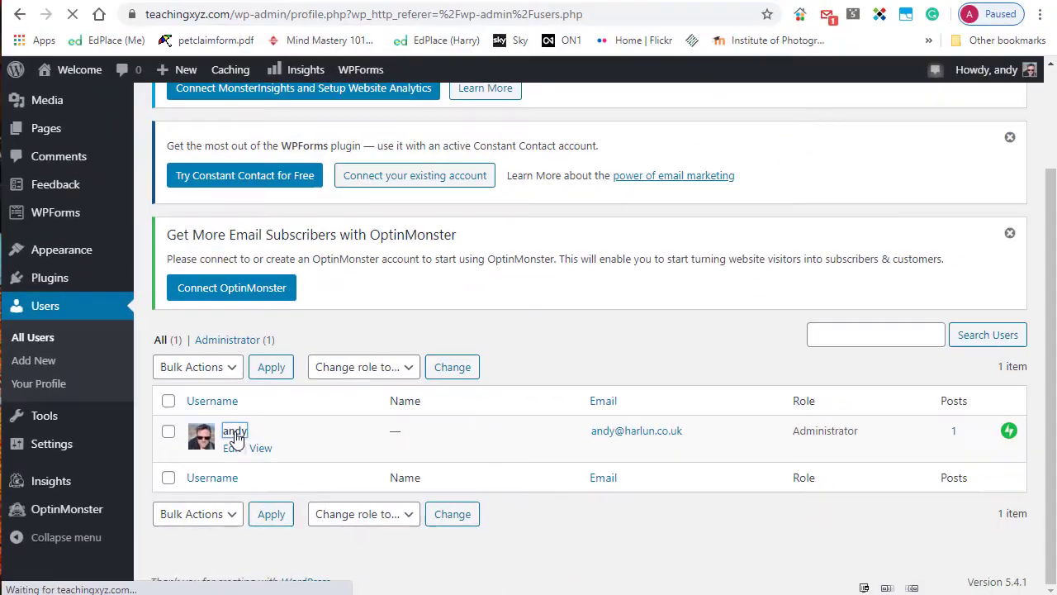
pyautogui.scroll(-6, 723, 355)
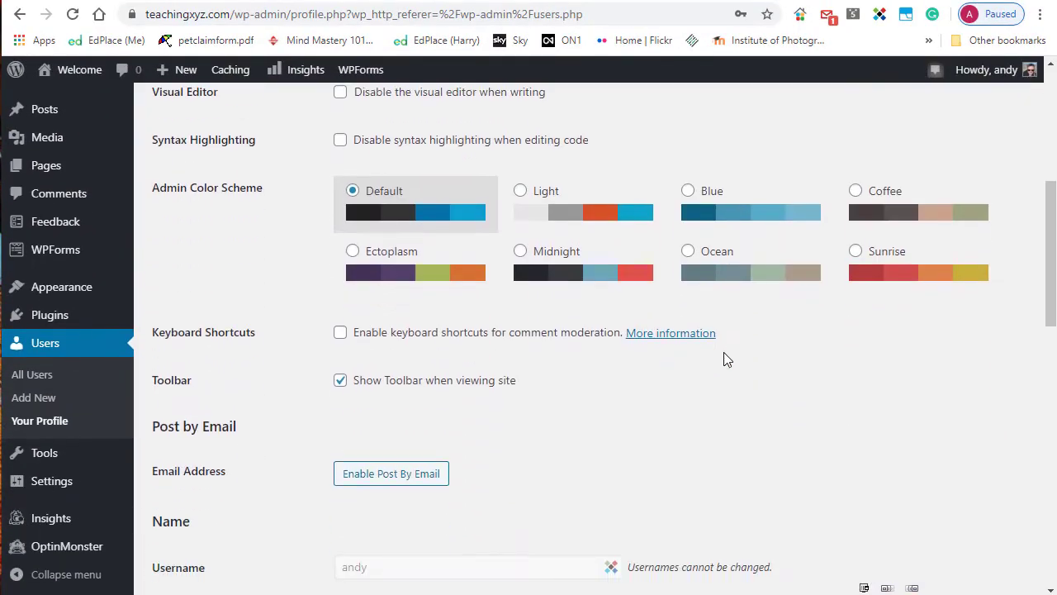
pyautogui.scroll(-10, 724, 354)
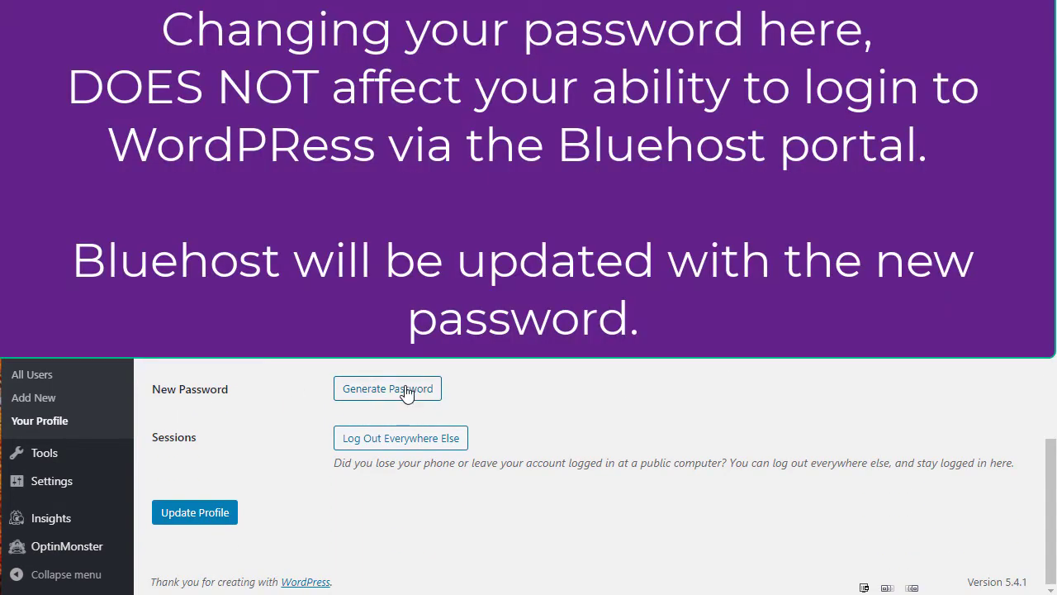
pyautogui.click(405, 394)
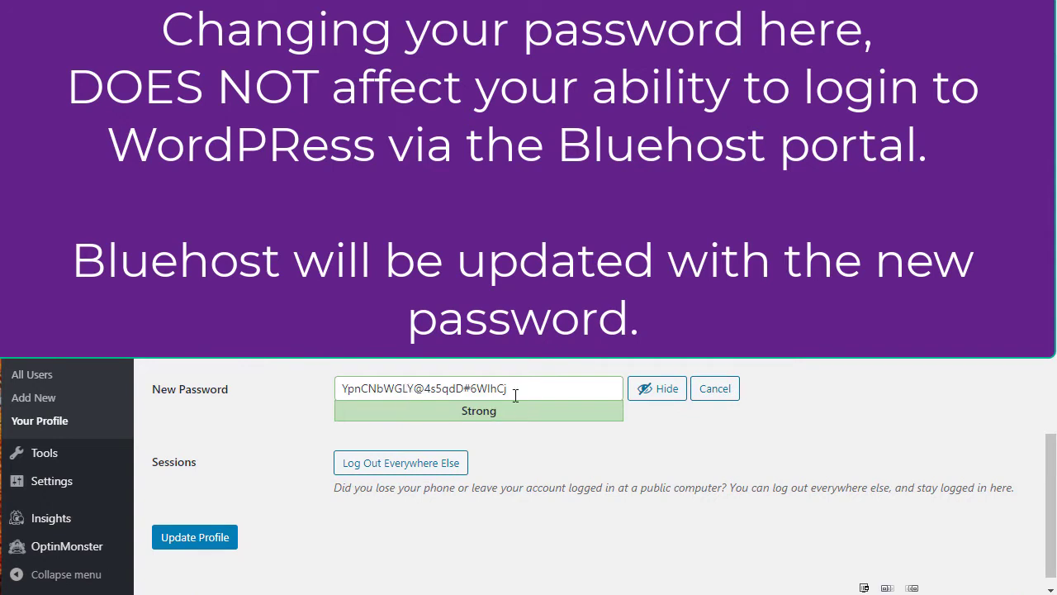
# Step: Select the generated password and copy it to the clipboard
pyautogui.moveTo(522, 388); pyautogui.dragTo(335, 401)
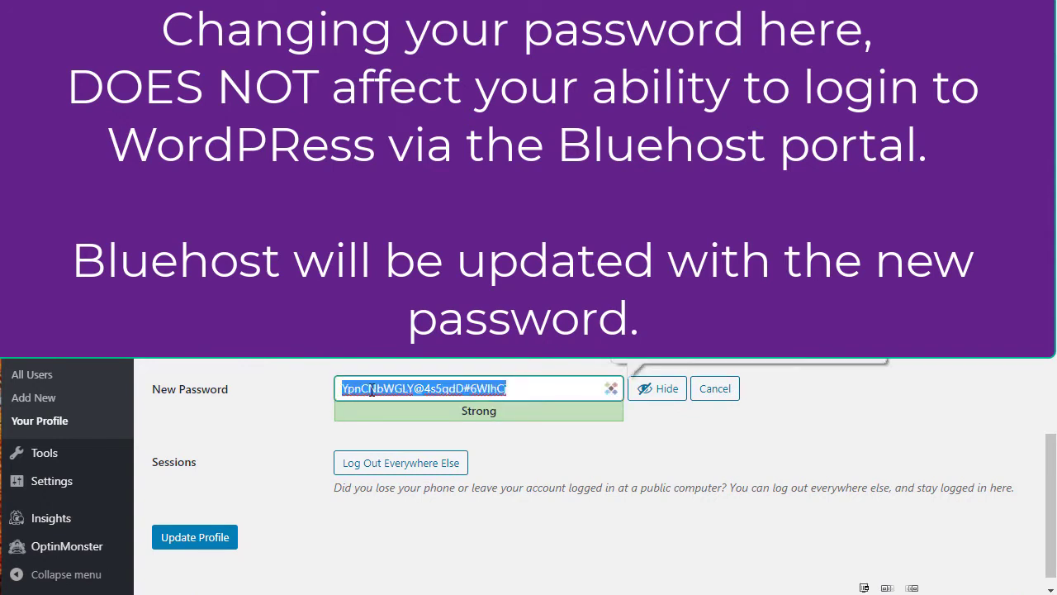
pyautogui.rightClick(371, 390)
pyautogui.click(411, 451)
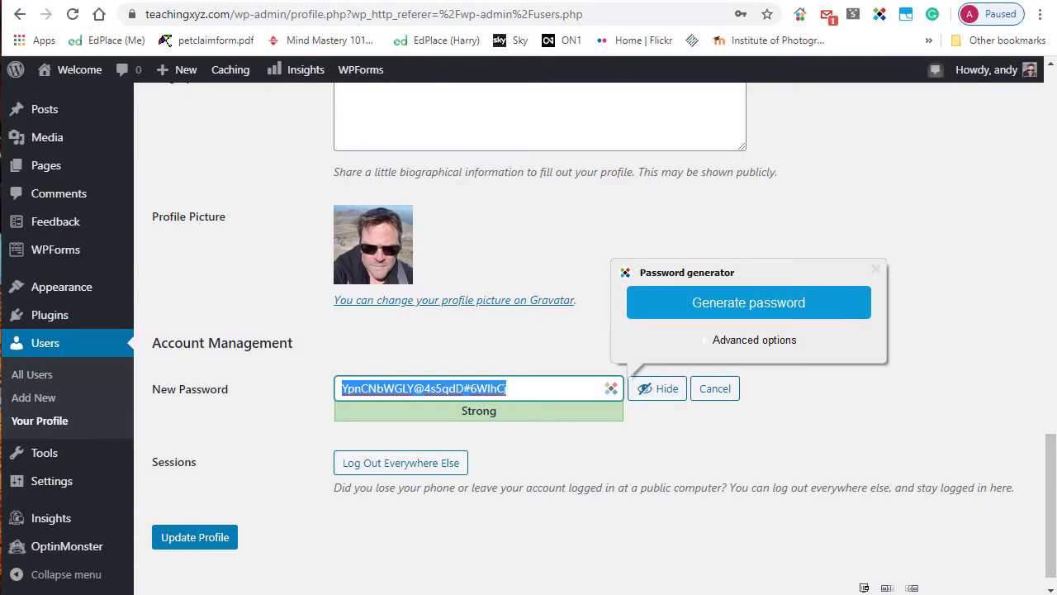
# Step: Log out of the WordPress admin from the Howdy menu, confirming the page leave
pyautogui.moveTo(987, 69)
pyautogui.click(921, 154)
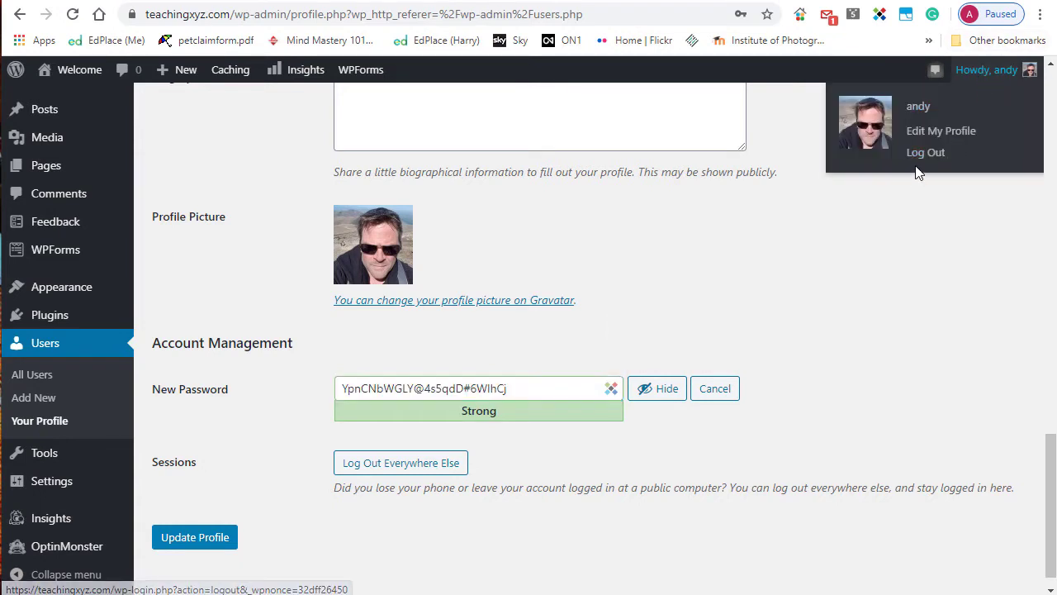
pyautogui.click(606, 110)
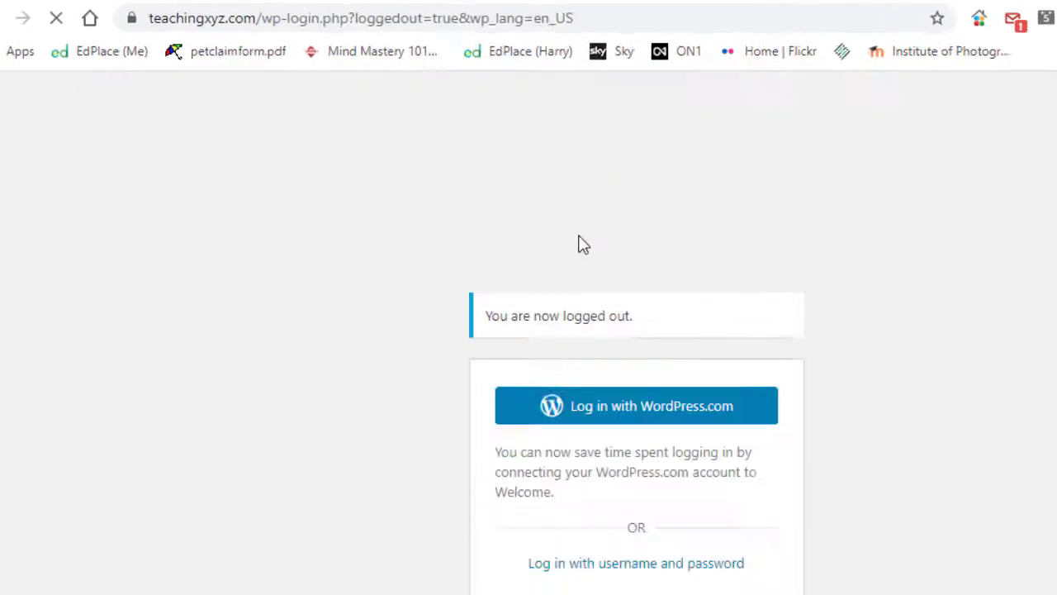
# Step: Load the plain /wp-login.php page and choose logging in with username and password
pyautogui.moveTo(355, 20); pyautogui.dragTo(578, 18)
pyautogui.press('BackSpace')
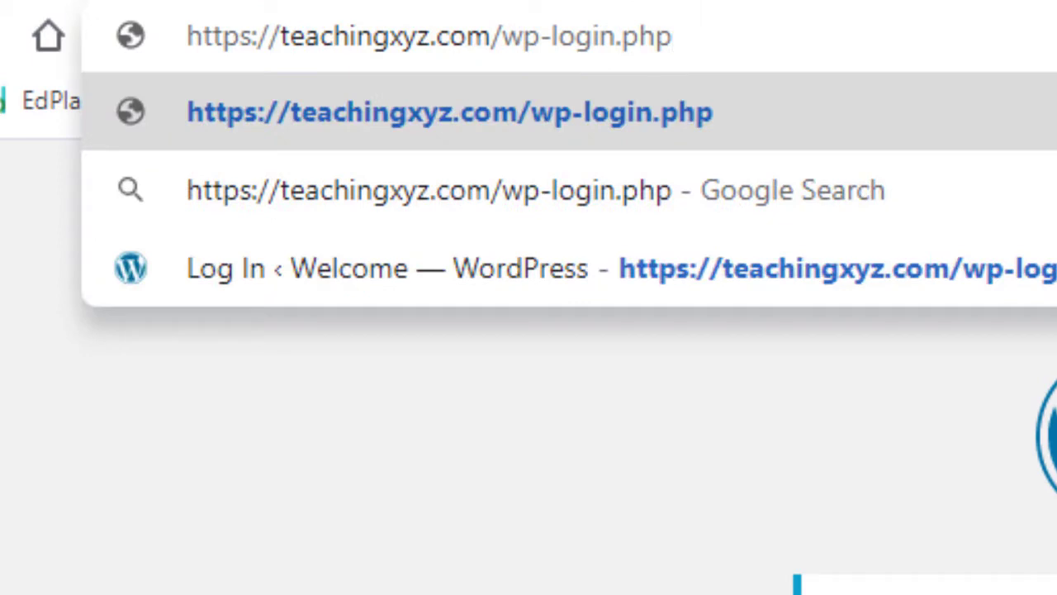
pyautogui.press('Return')
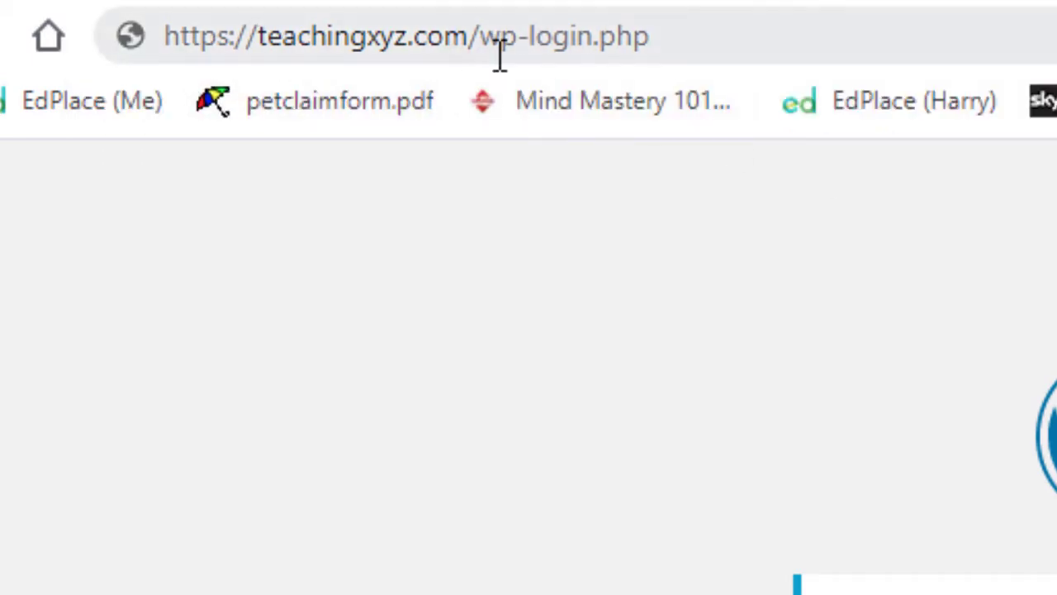
pyautogui.click(690, 36)
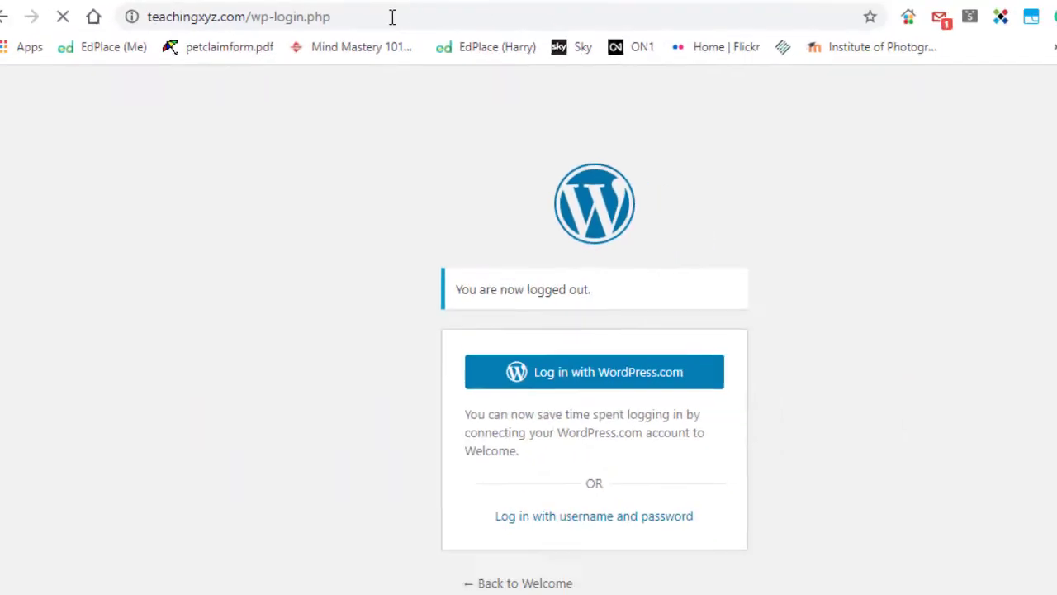
pyautogui.press('Return')
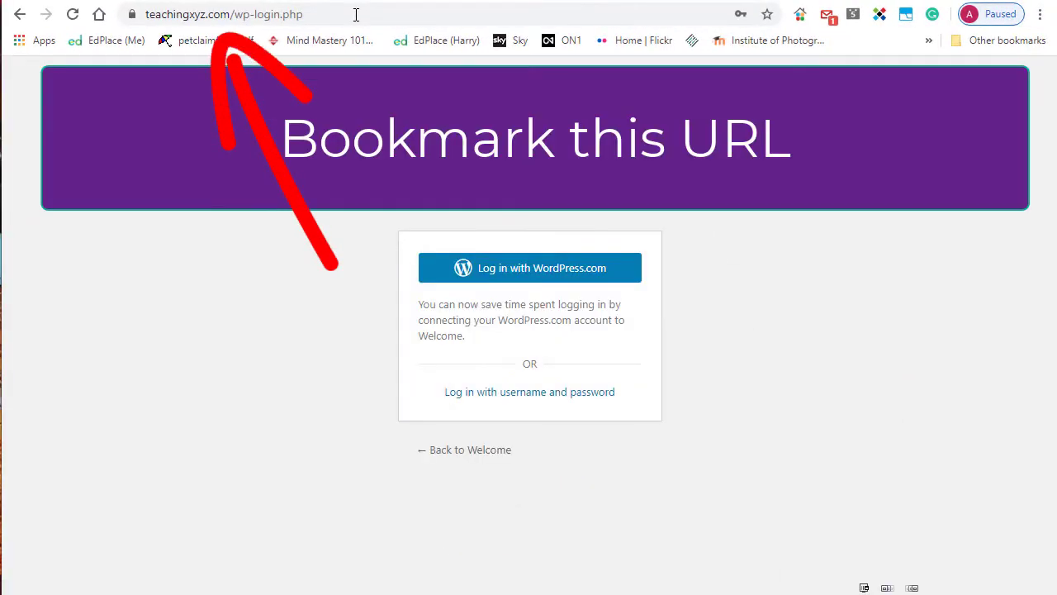
pyautogui.click(486, 397)
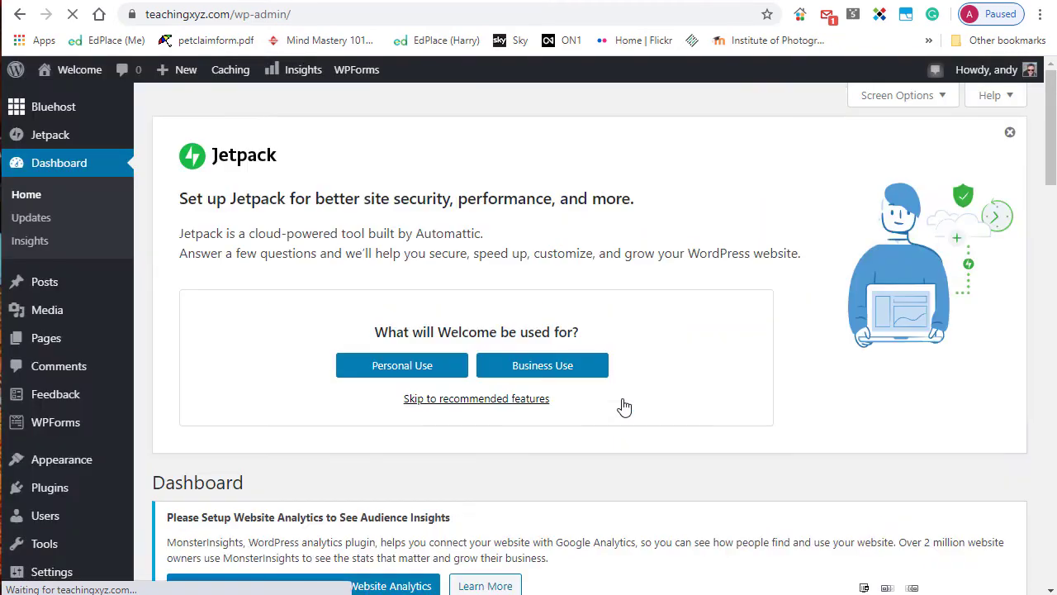
# Step: Log out of the WordPress admin again from the Howdy menu
pyautogui.moveTo(53, 310)
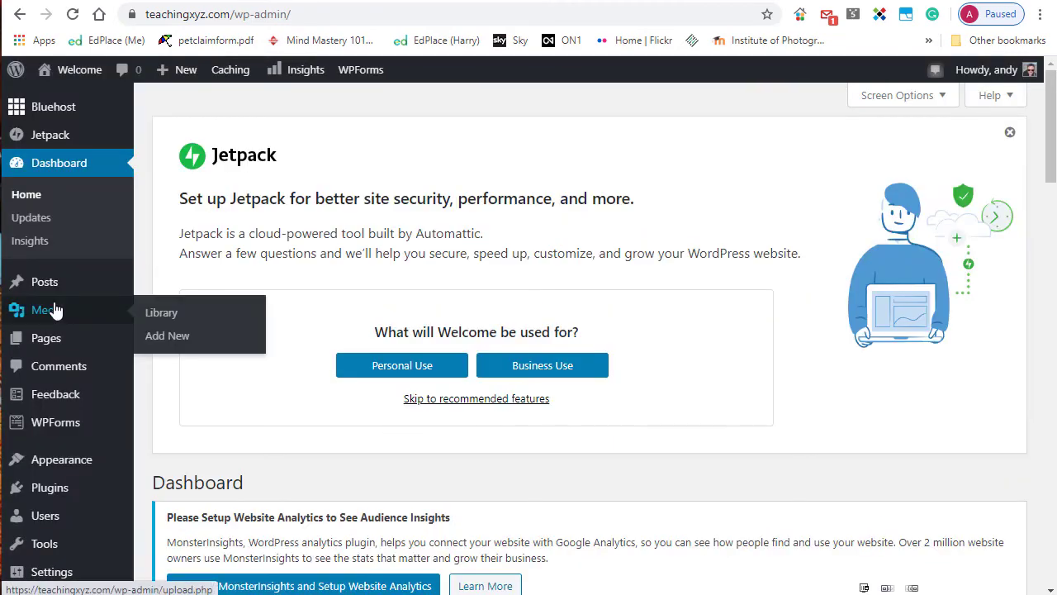
pyautogui.moveTo(991, 73)
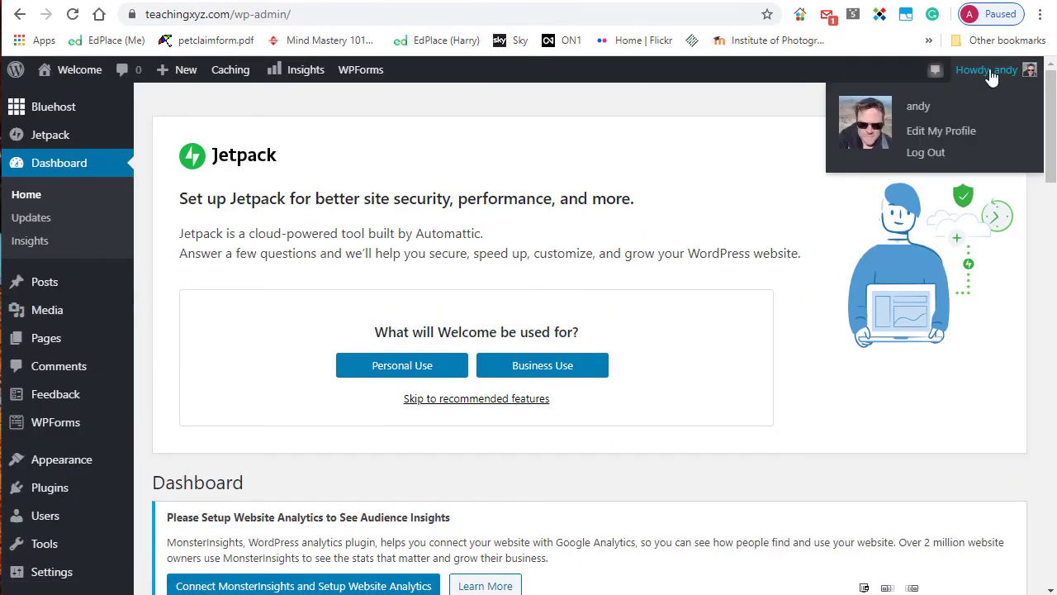
pyautogui.click(924, 155)
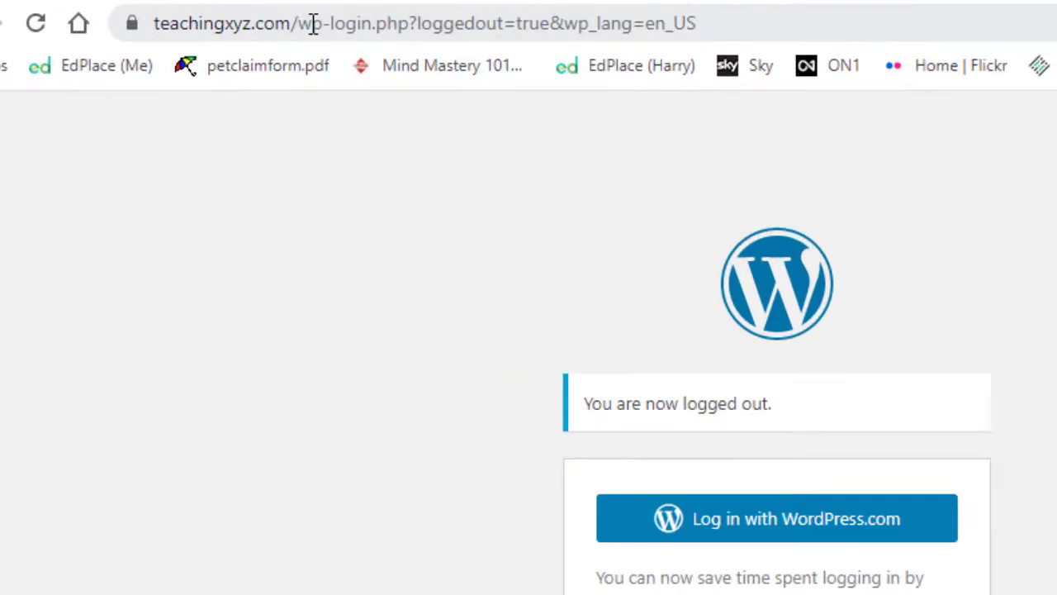
# Step: Go to teachingxyz.com/wp-admin and log in with the username and saved password
pyautogui.moveTo(531, 41); pyautogui.dragTo(1056, 41)
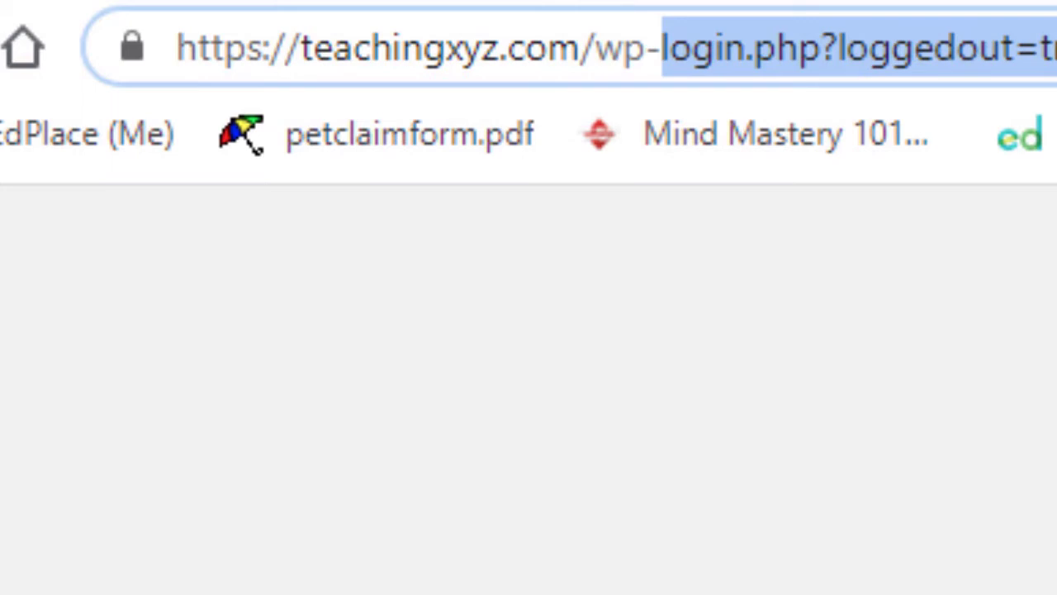
pyautogui.write('ad')
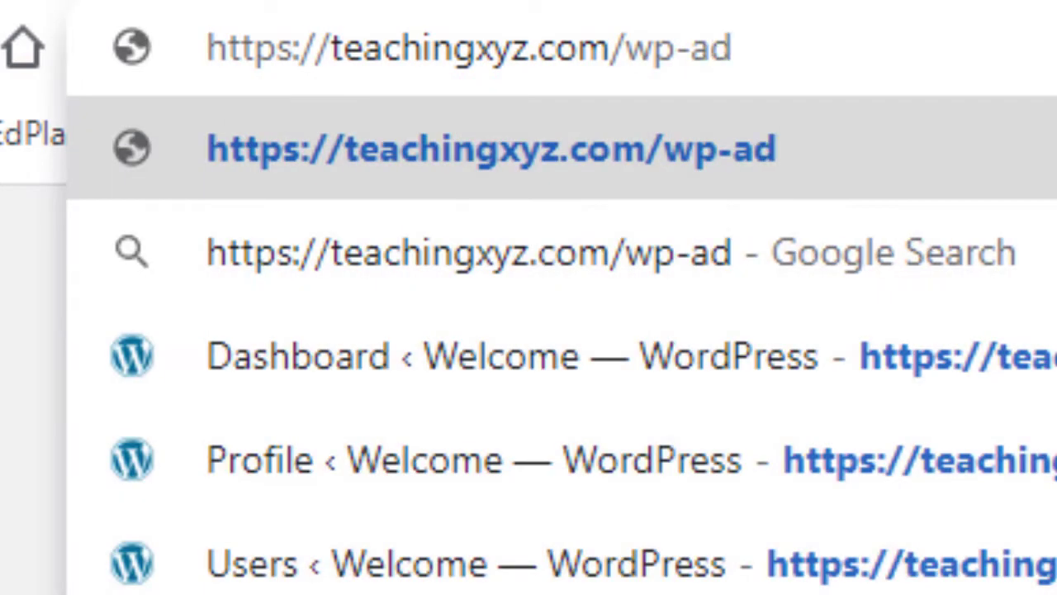
pyautogui.write('min')
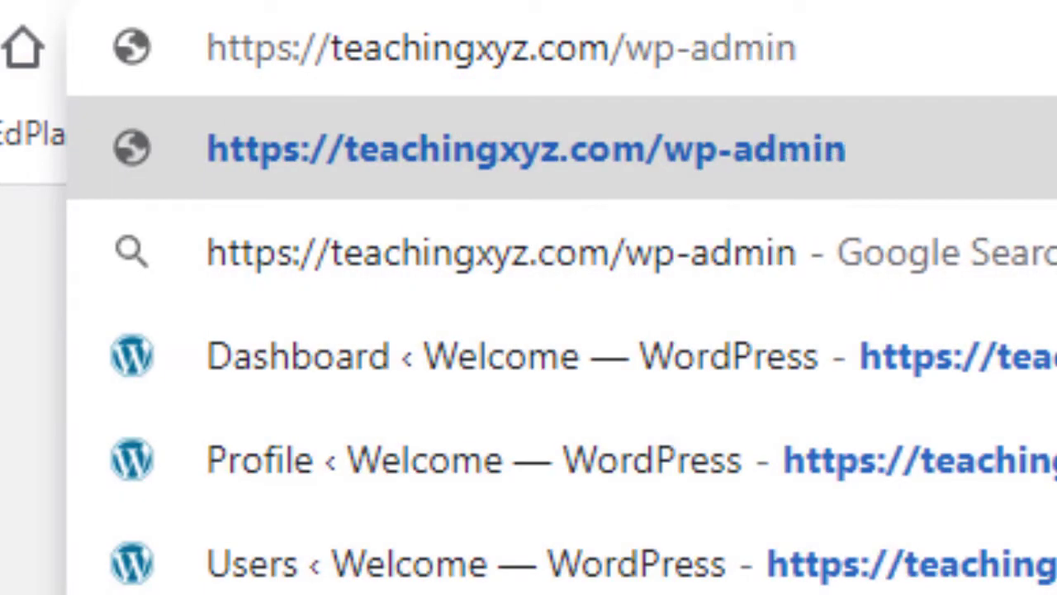
pyautogui.press('Return')
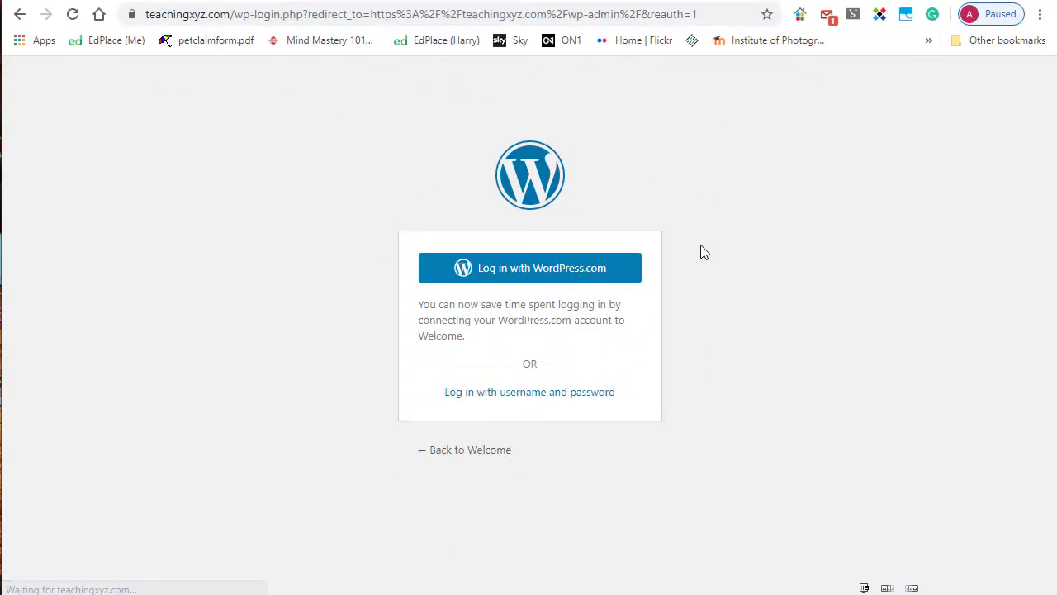
pyautogui.click(479, 394)
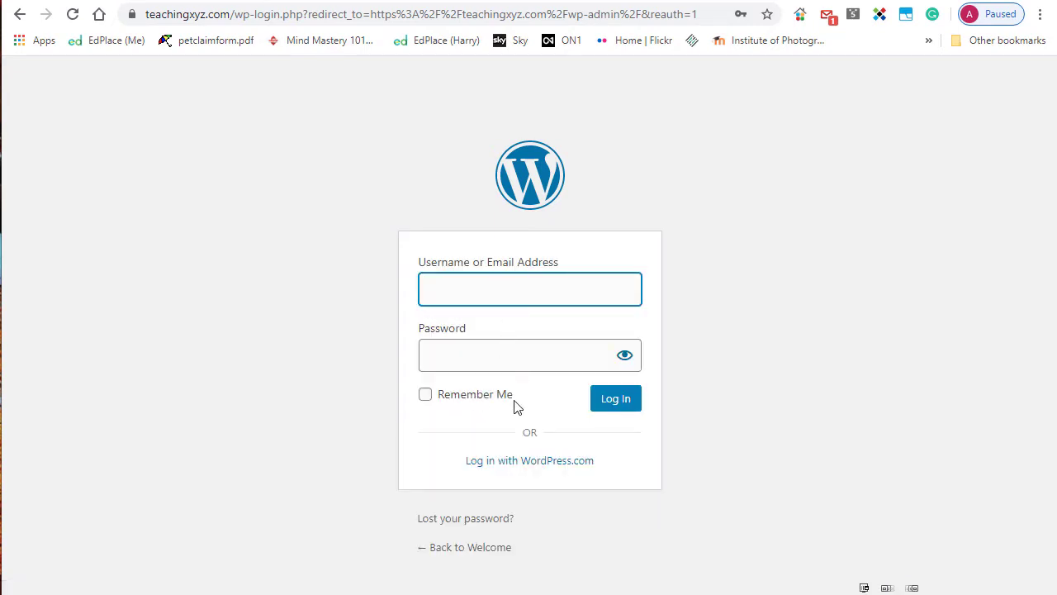
pyautogui.click(619, 401)
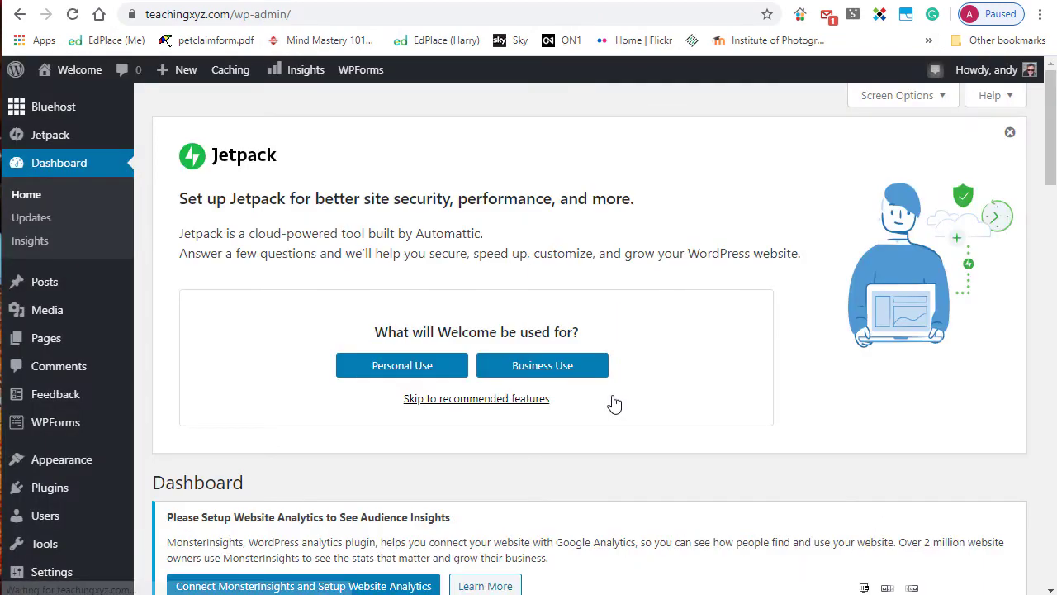
# Step: From the Bluehost home page tab, open the teachingxyz.com WordPress dashboard
pyautogui.click(562, 4)
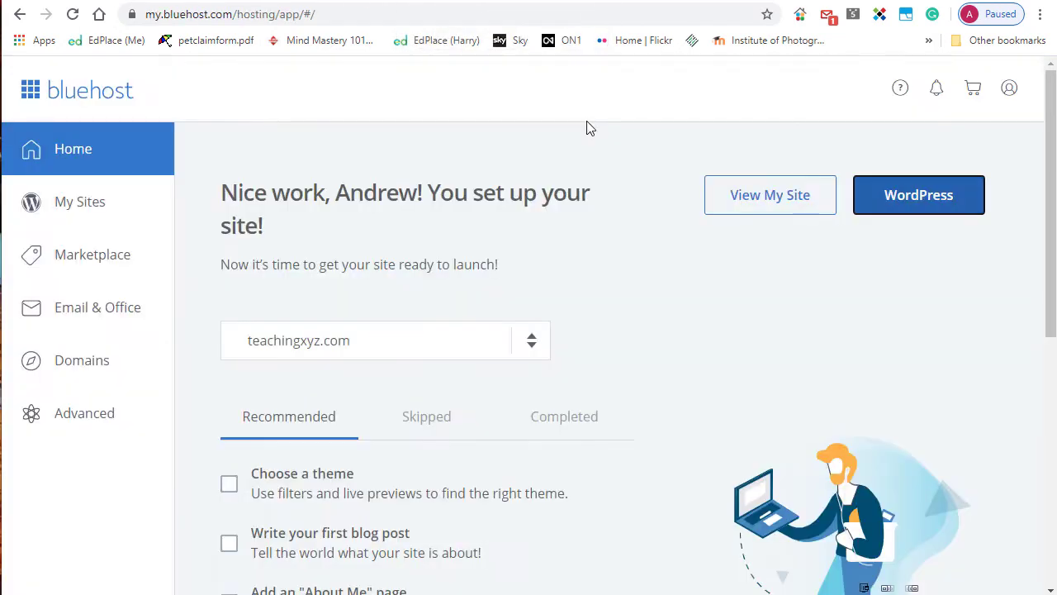
pyautogui.click(913, 195)
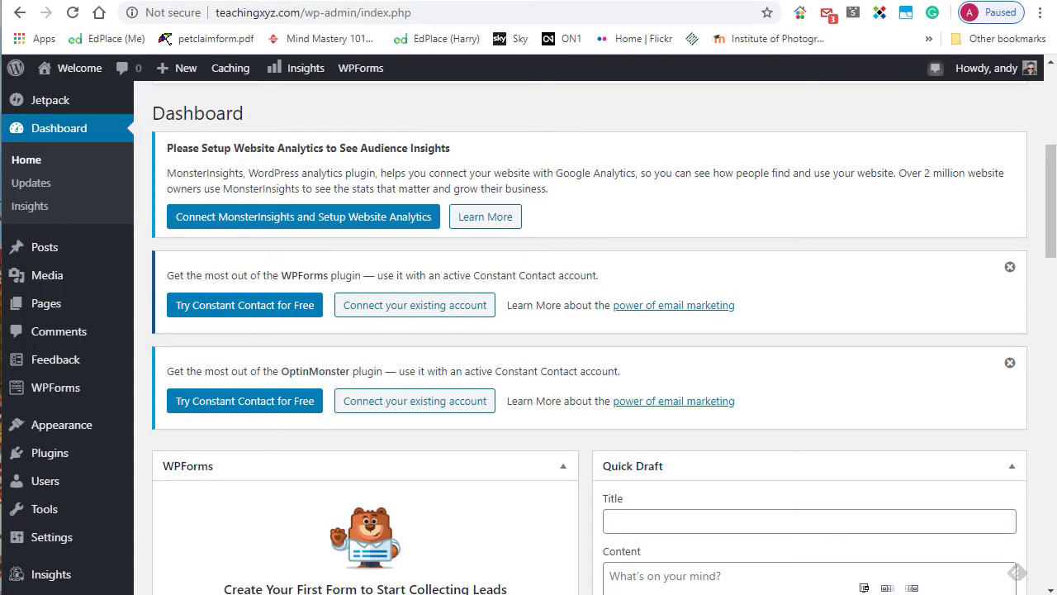
# Step: Open Installed Plugins and scroll through the seven plugins, Akismet Anti-Spam to WPForms Lite
pyautogui.click(45, 463)
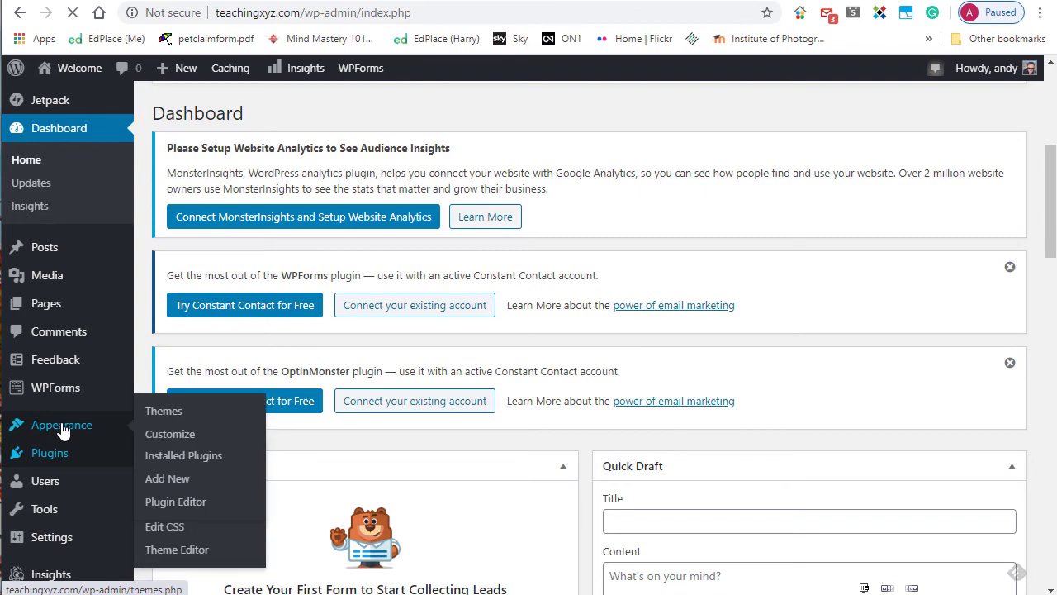
pyautogui.scroll(-6, 855, 351)
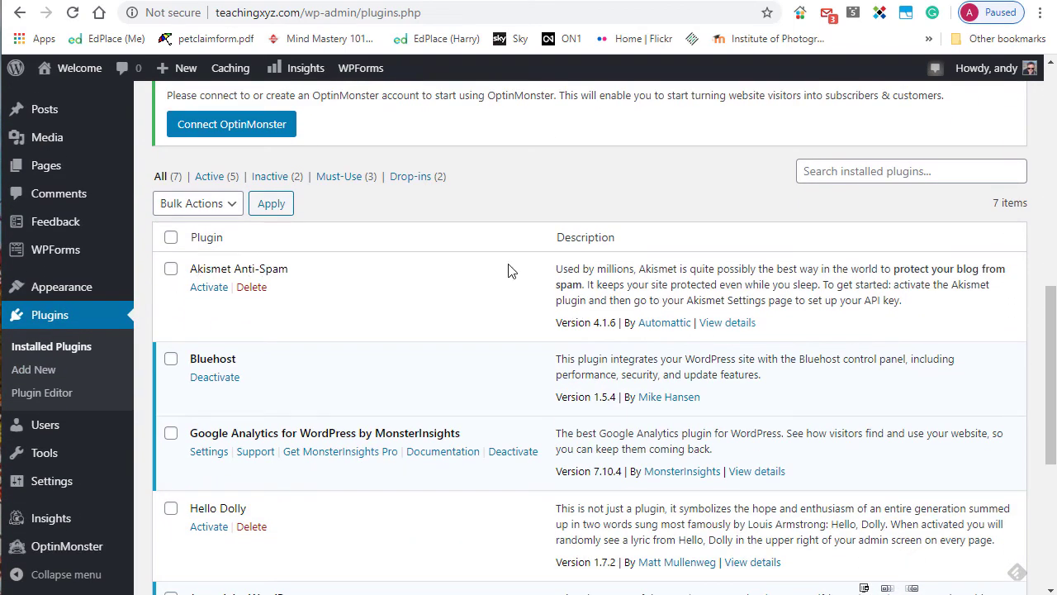
pyautogui.moveTo(1054, 322); pyautogui.dragTo(1054, 365)
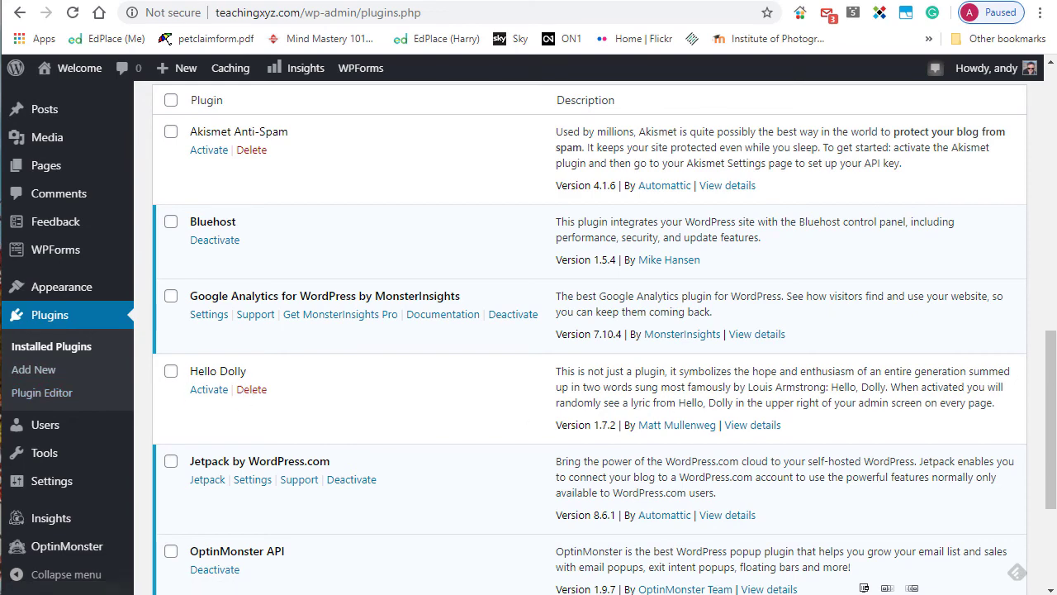
pyautogui.moveTo(1052, 371); pyautogui.dragTo(1054, 404)
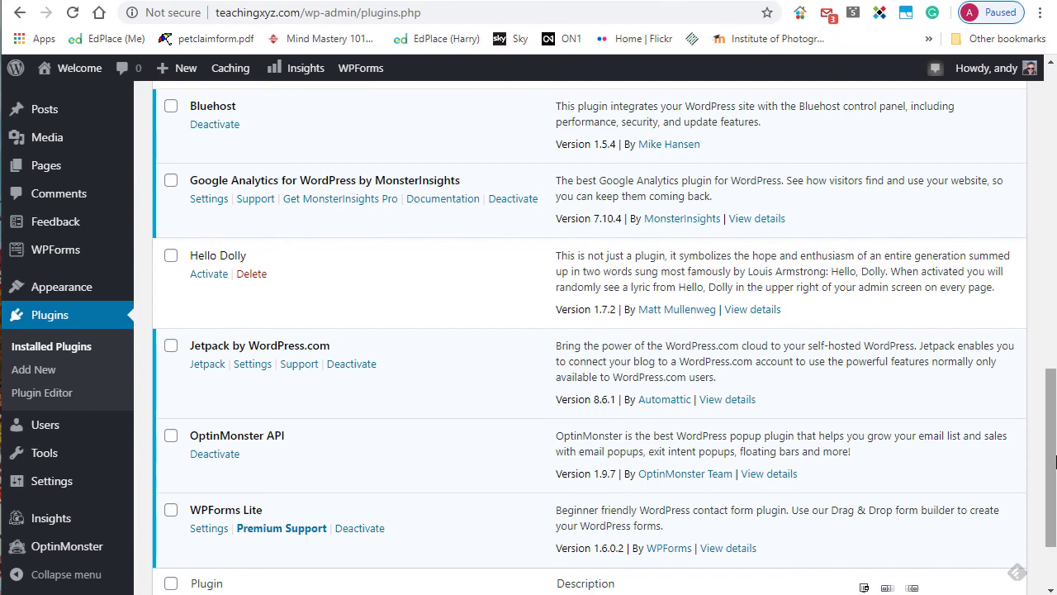
pyautogui.moveTo(1053, 458); pyautogui.dragTo(1054, 349)
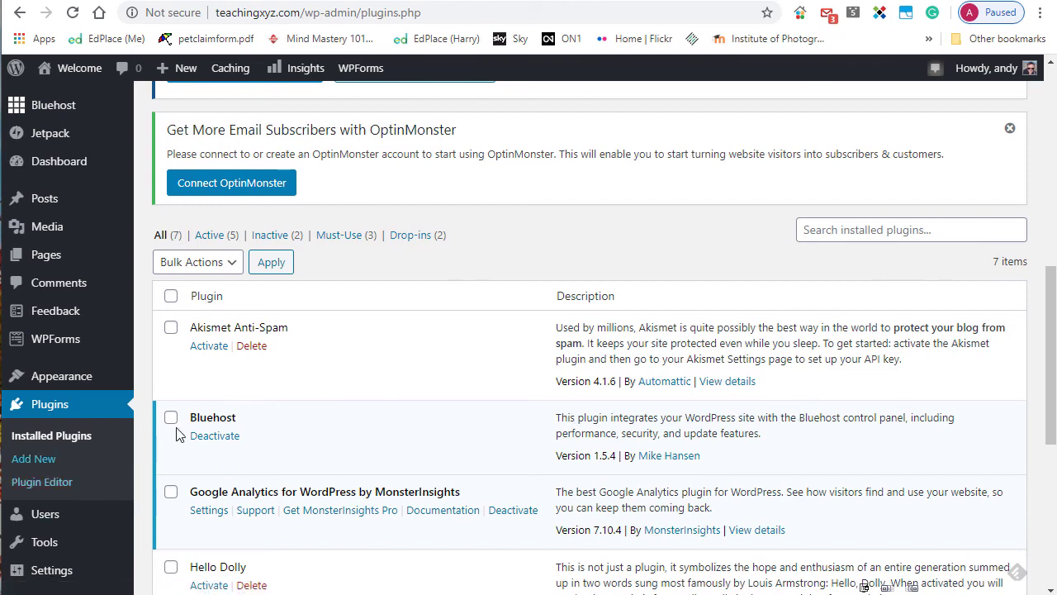
pyautogui.scroll(-5, 275, 453)
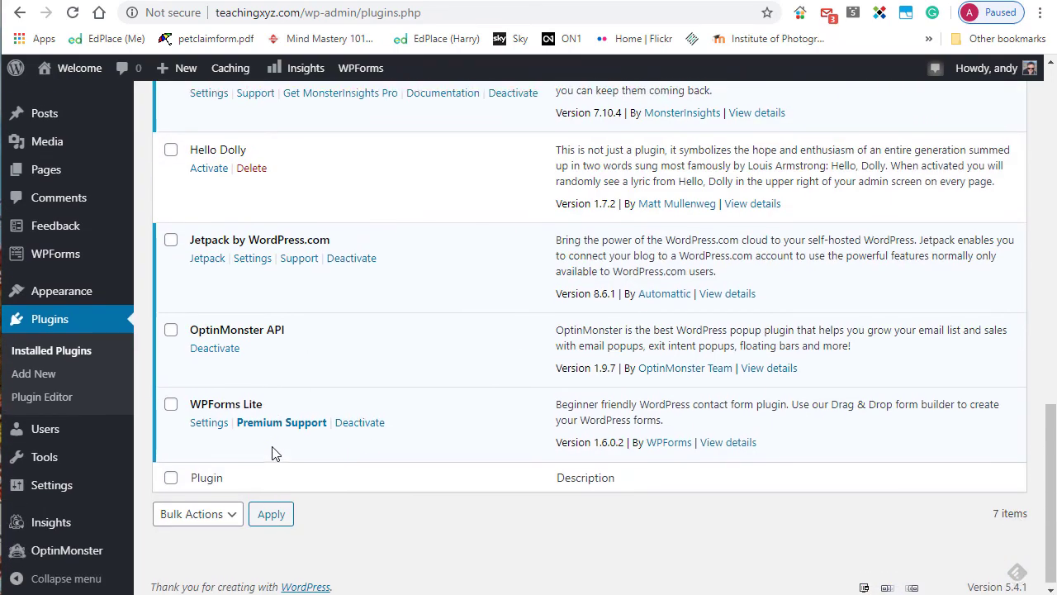
pyautogui.scroll(6, 275, 453)
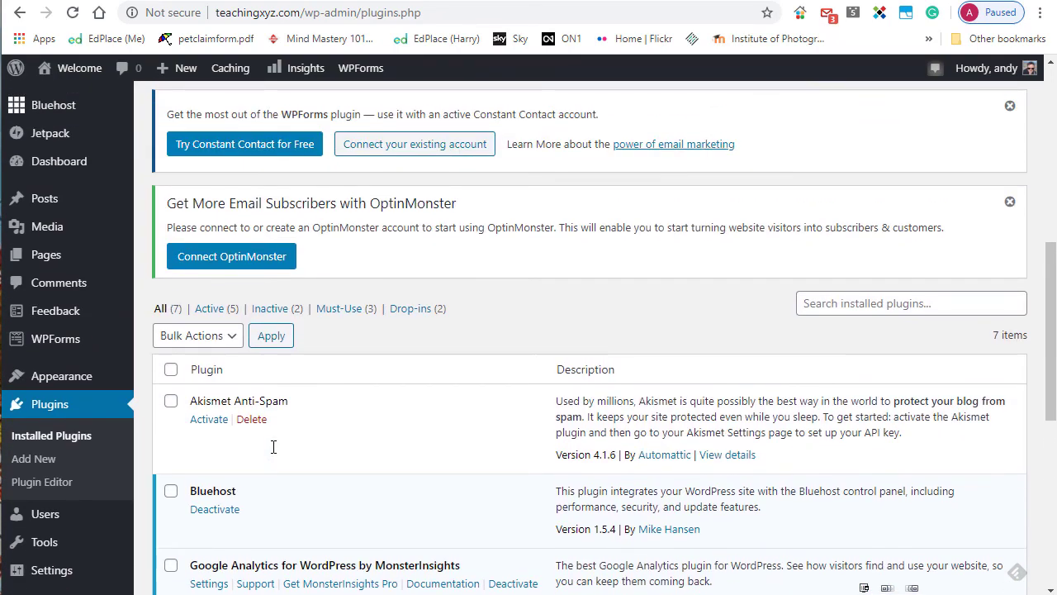